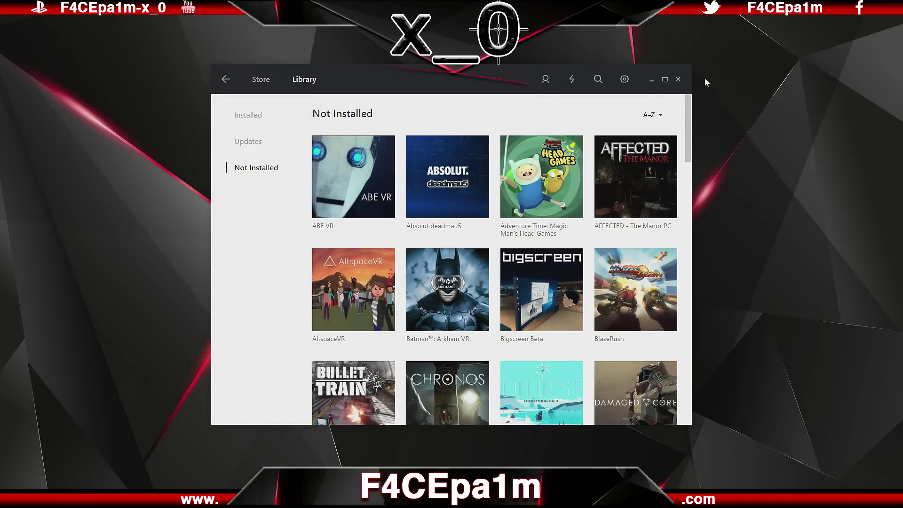
# Close the Oculus windows, then browse to C:\Program Files\Oculus\Support\oculus-diagnostics and select OculusDebugTool
pyautogui.click(678, 79)
pyautogui.click(678, 80)
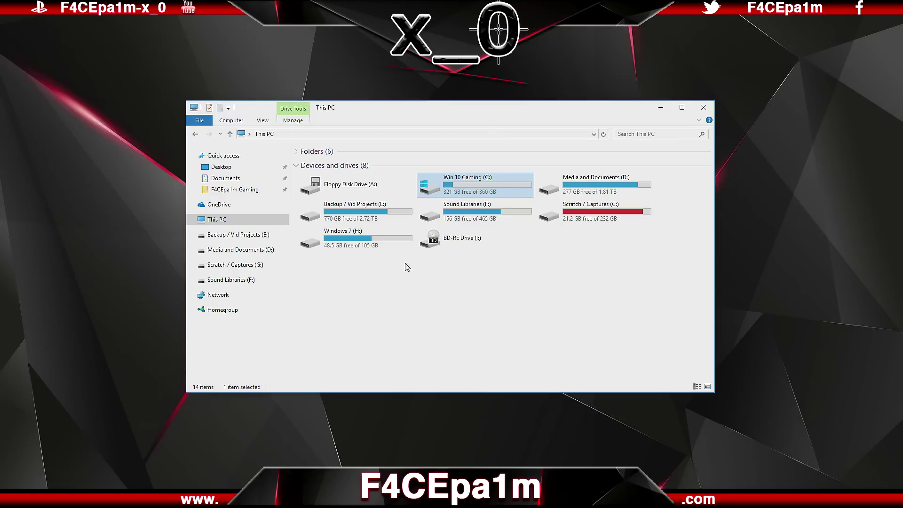
pyautogui.doubleClick(456, 185)
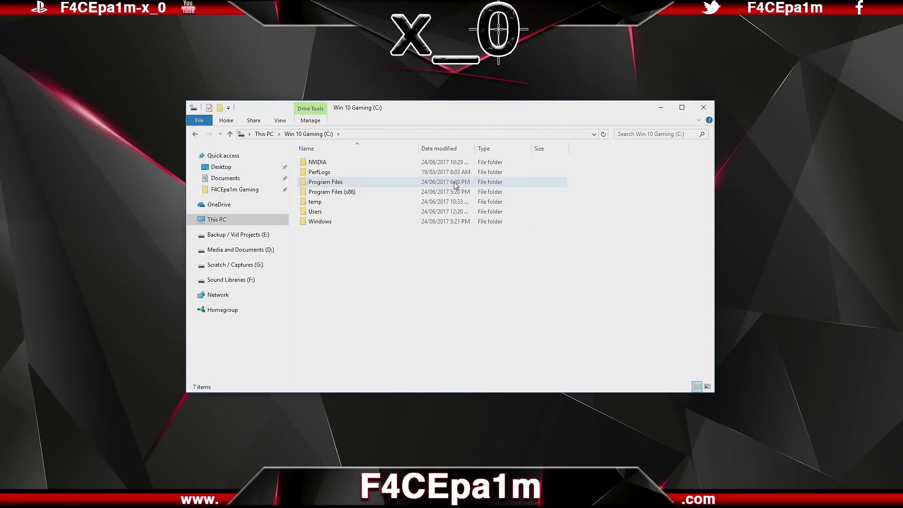
pyautogui.doubleClick(331, 183)
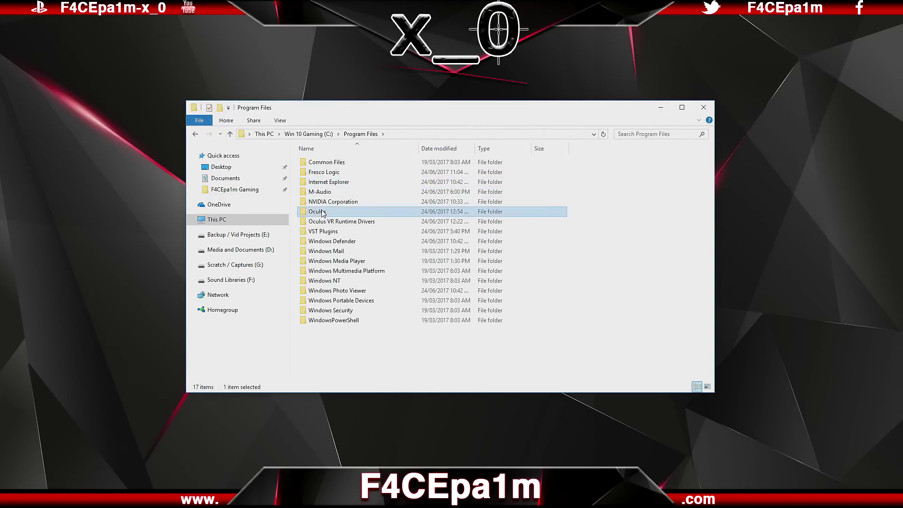
pyautogui.doubleClick(330, 211)
pyautogui.doubleClick(319, 192)
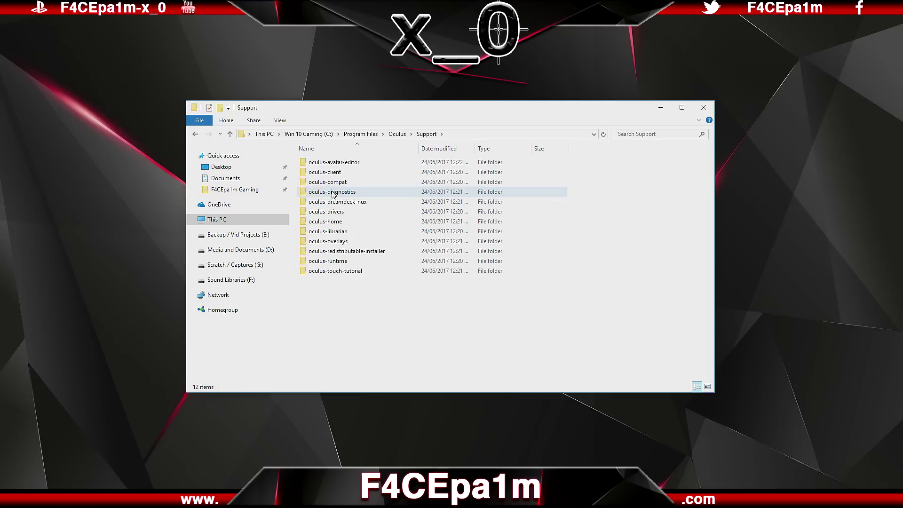
pyautogui.doubleClick(354, 193)
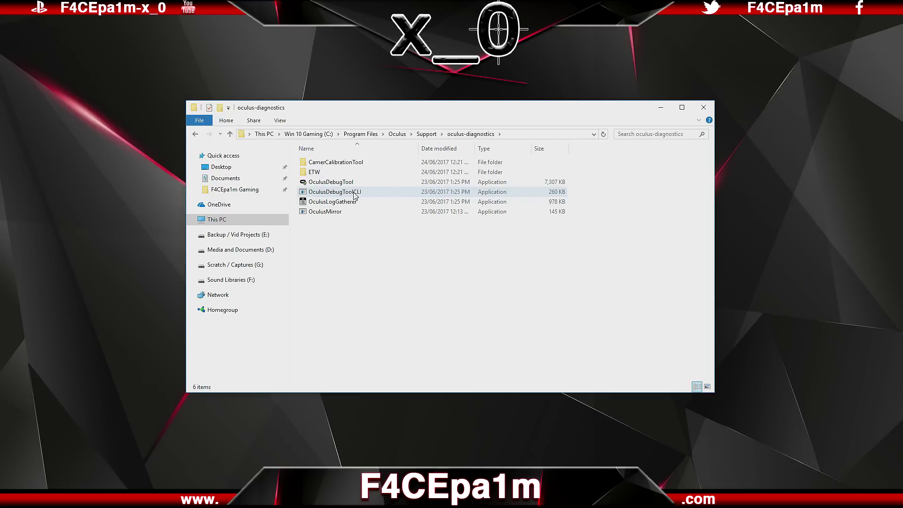
pyautogui.click(333, 184)
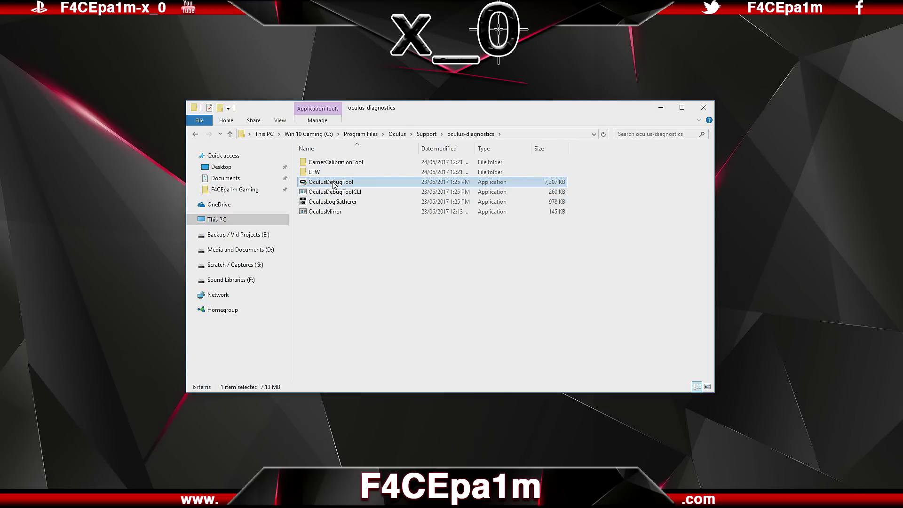
pyautogui.rightClick(333, 185)
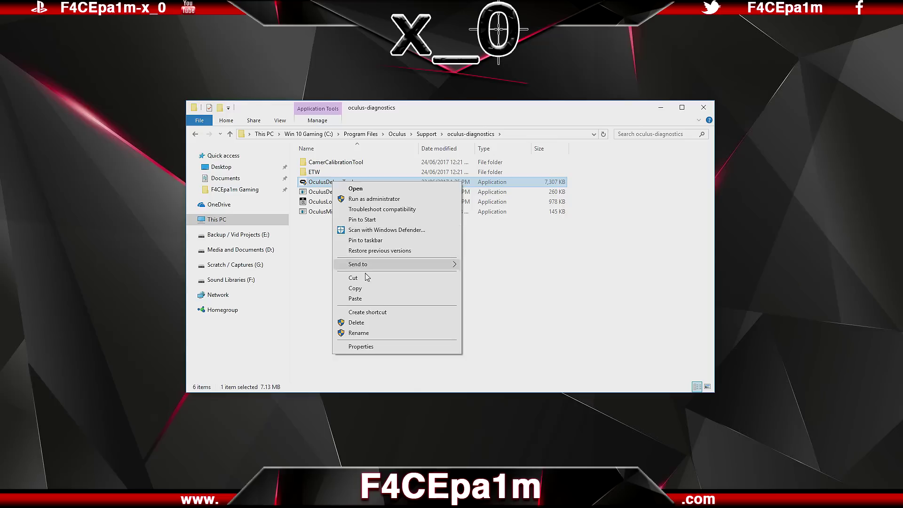
# Tick 'Run this program as an administrator' in OculusDebugTool's Compatibility properties and confirm
pyautogui.click(361, 346)
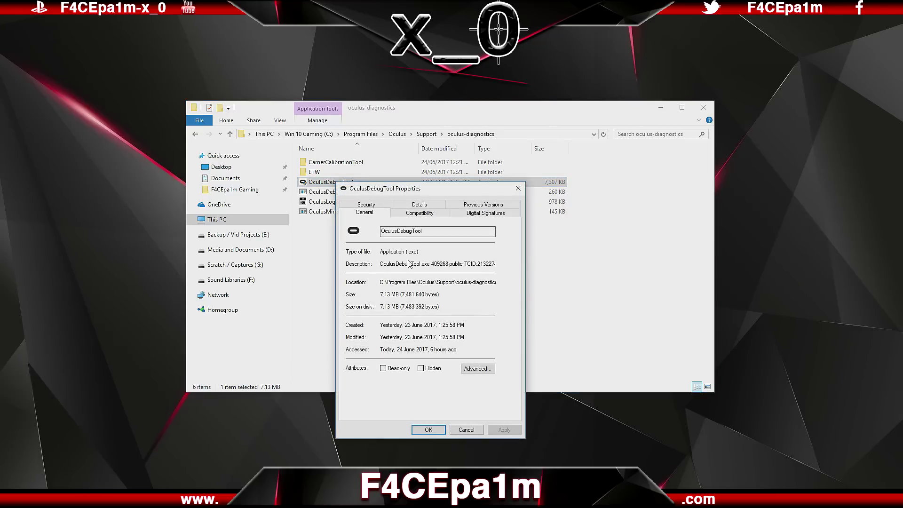
pyautogui.click(421, 214)
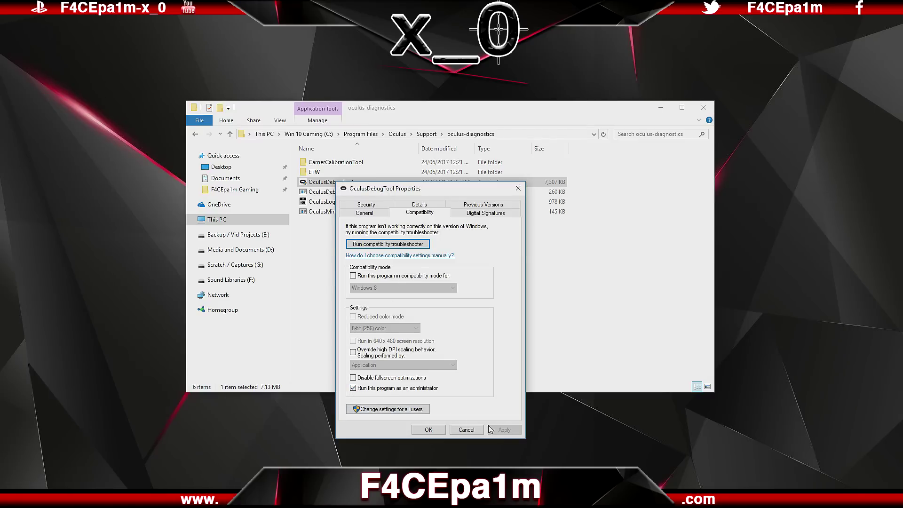
pyautogui.click(436, 431)
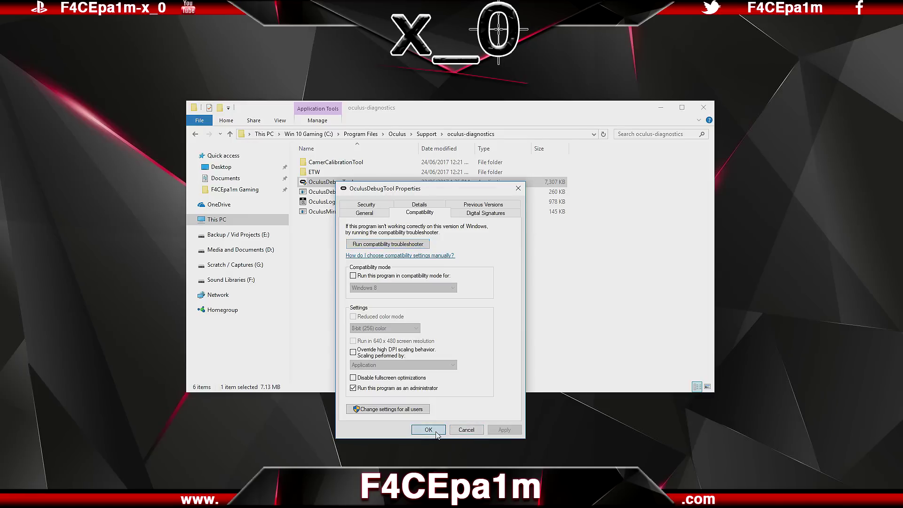
# Launch OculusDebugTool, collapse Layers, shorten and centre its window, and minimize File Explorer
pyautogui.doubleClick(331, 183)
pyautogui.doubleClick(90, 301)
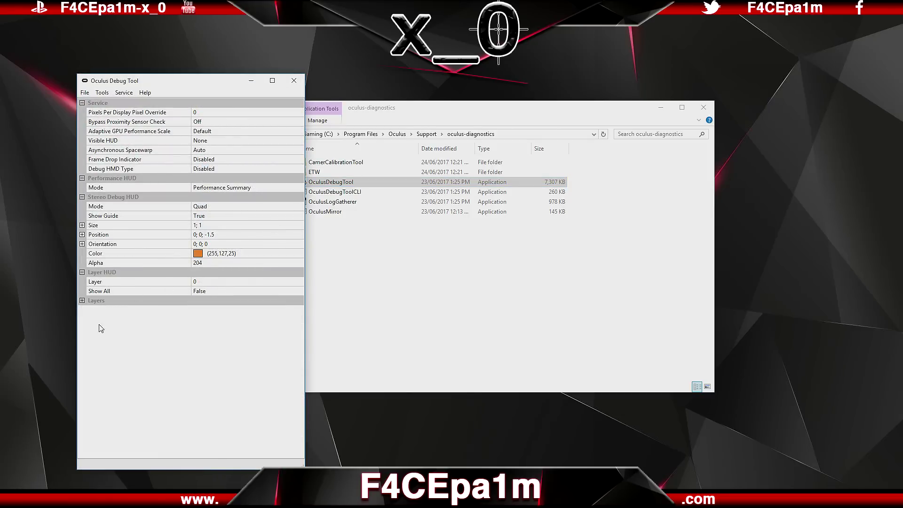
pyautogui.moveTo(184, 467); pyautogui.dragTo(193, 319)
pyautogui.moveTo(208, 83); pyautogui.dragTo(473, 135)
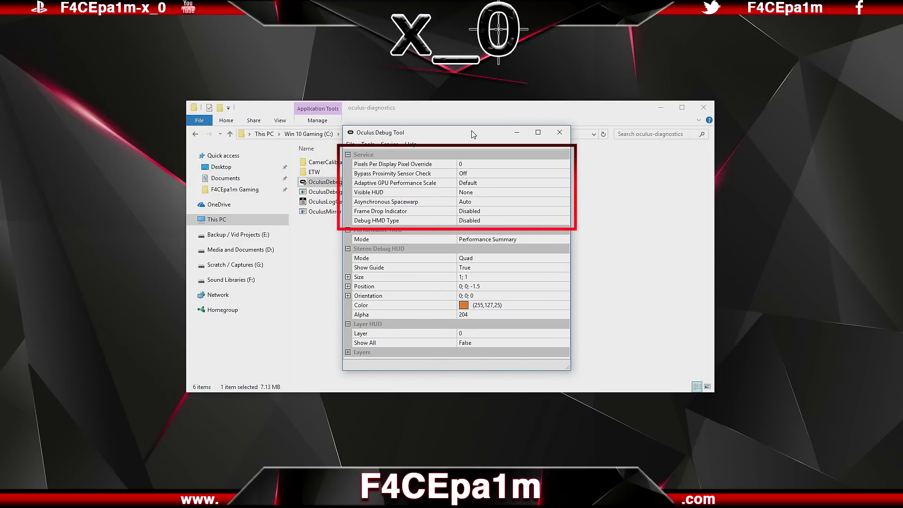
pyautogui.click(661, 107)
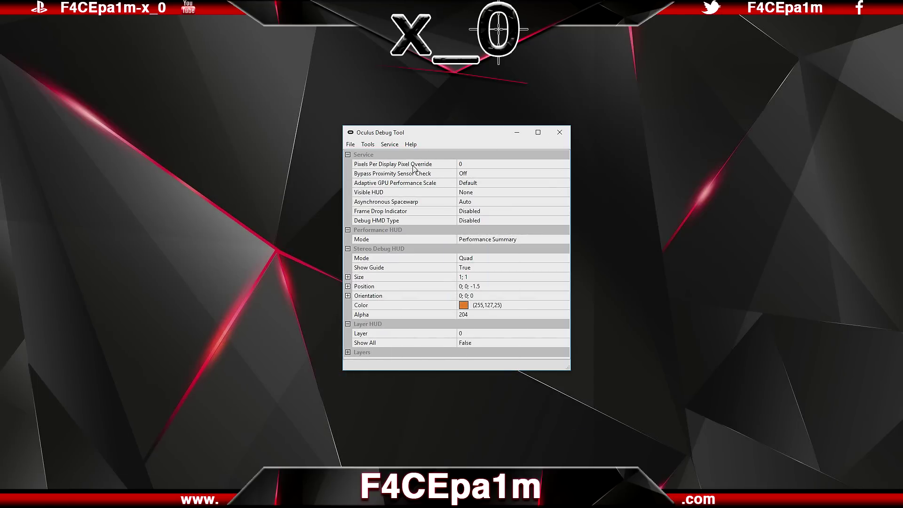
pyautogui.click(414, 165)
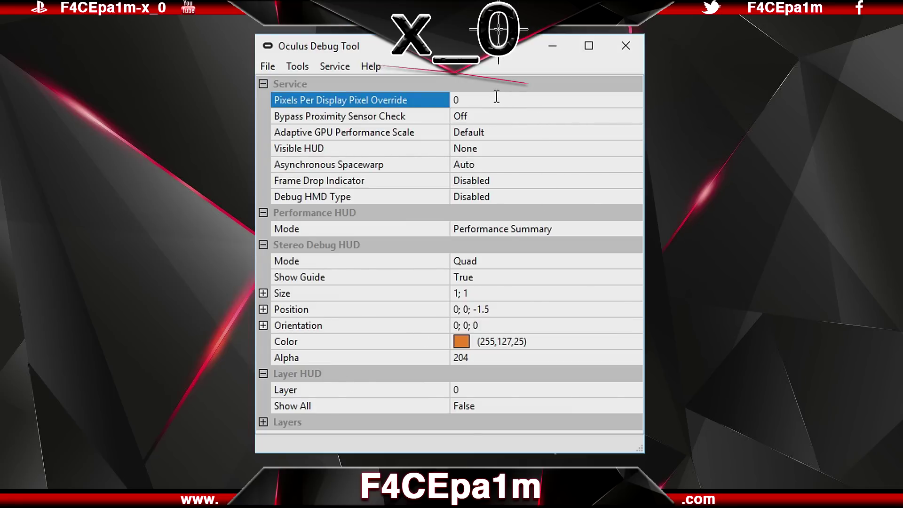
# Replace the pixel override value 0 with 1.5, after briefly trying 2.0, and commit it
pyautogui.click(487, 100)
pyautogui.doubleClick(456, 99)
pyautogui.press('BackSpace')
pyautogui.write('1.5')
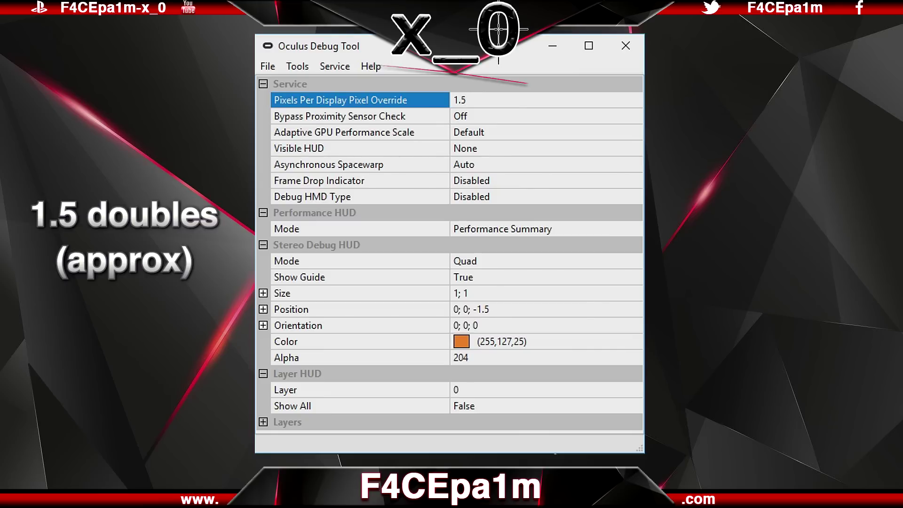
pyautogui.press('BackSpace')
pyautogui.press('BackSpace')
pyautogui.press('BackSpace')
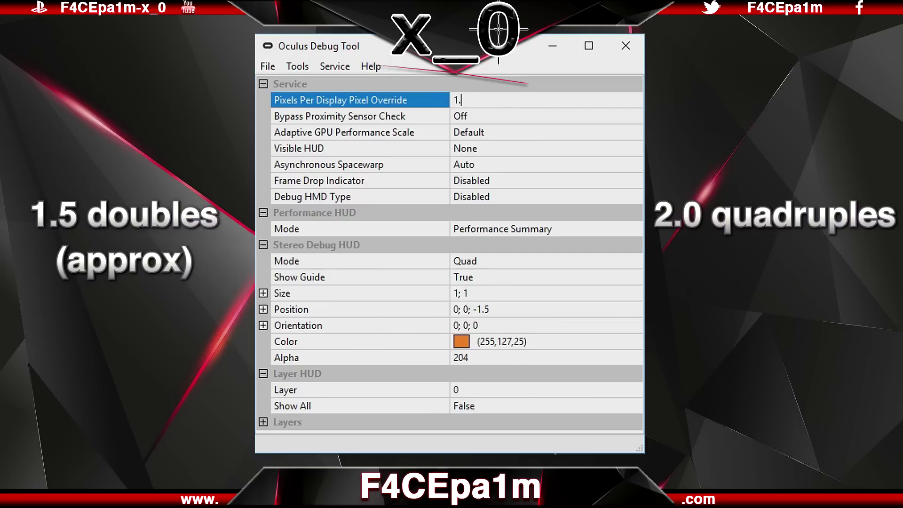
pyautogui.write('2.0')
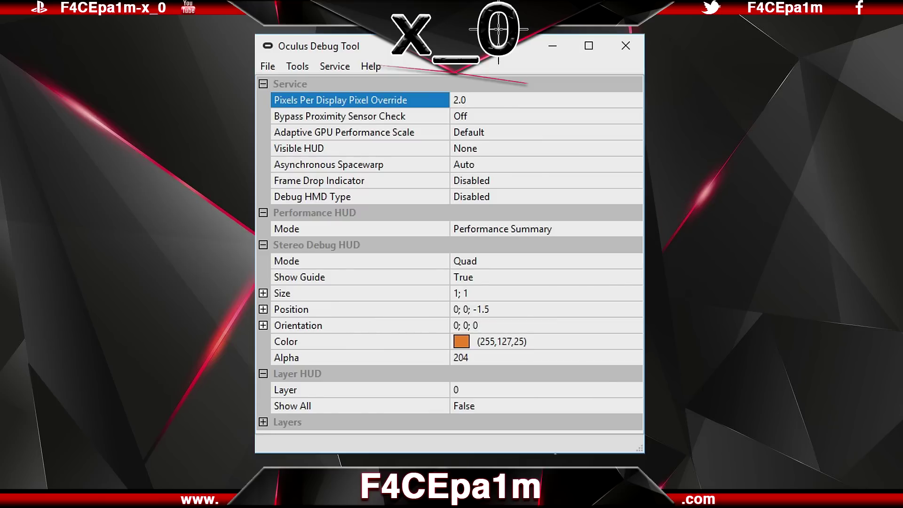
pyautogui.press('BackSpace')
pyautogui.press('BackSpace')
pyautogui.press('BackSpace')
pyautogui.write('1.5')
pyautogui.press('Return')
# Choose Performance for Visible HUD, then bring up the Asynchronous Spacewarp choices
pyautogui.click(338, 149)
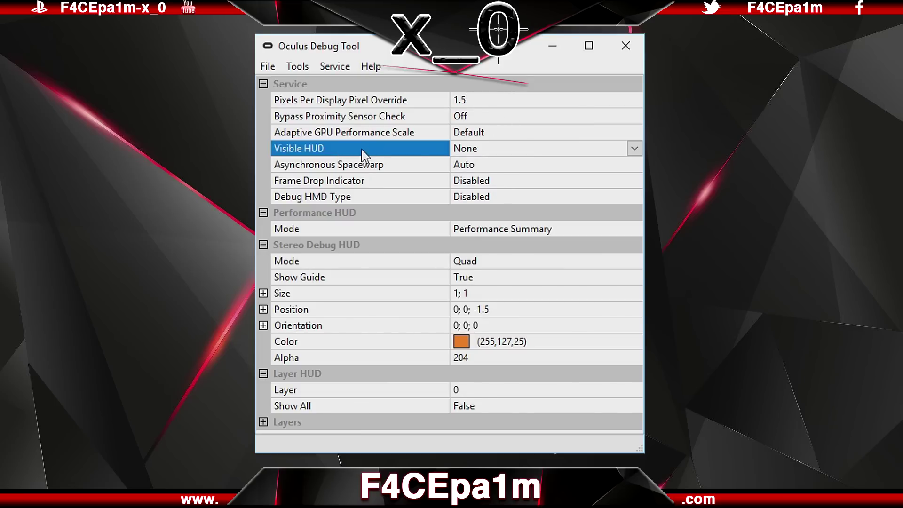
pyautogui.click(634, 149)
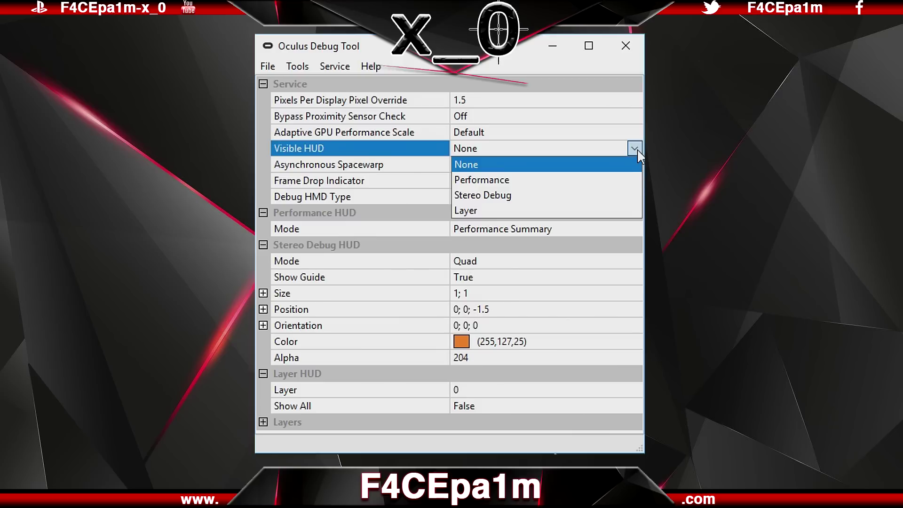
pyautogui.click(515, 184)
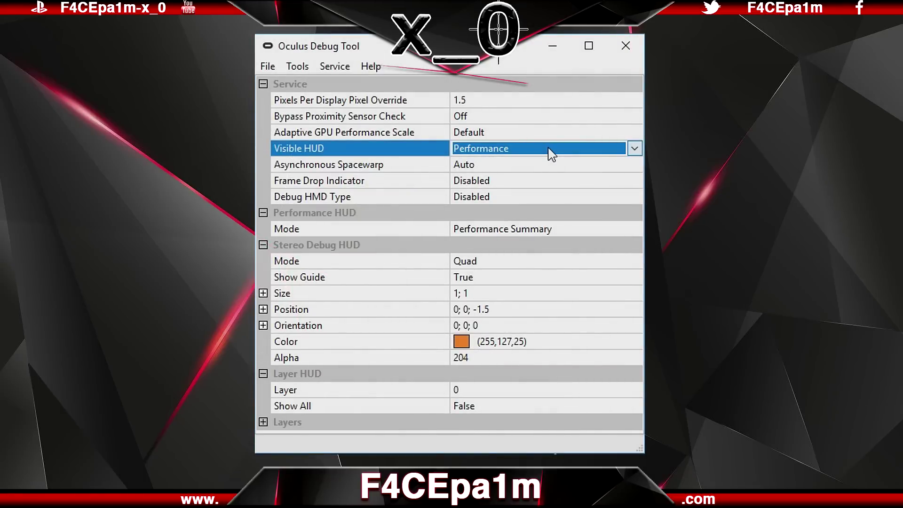
pyautogui.click(393, 166)
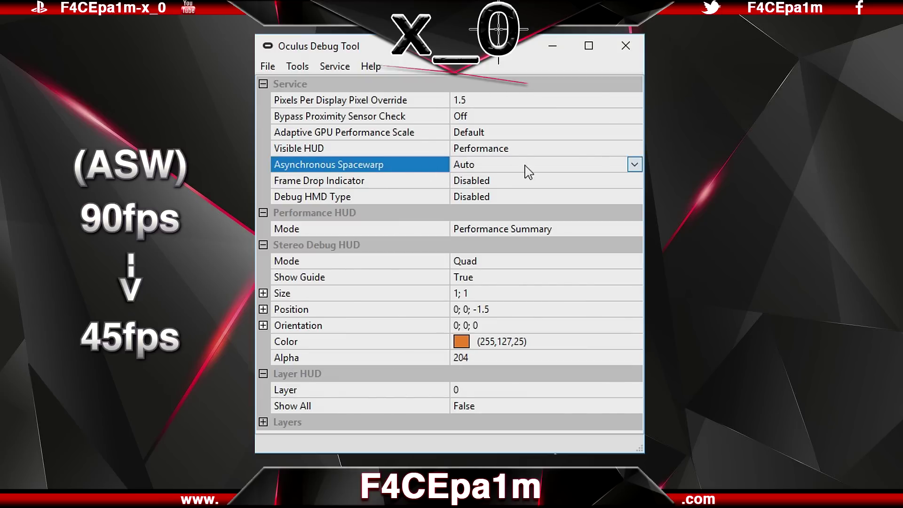
pyautogui.click(635, 165)
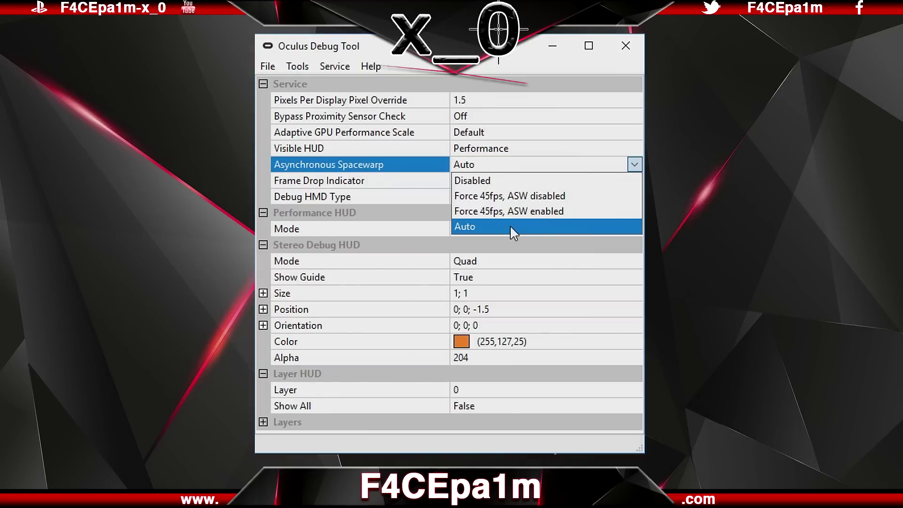
pyautogui.click(522, 182)
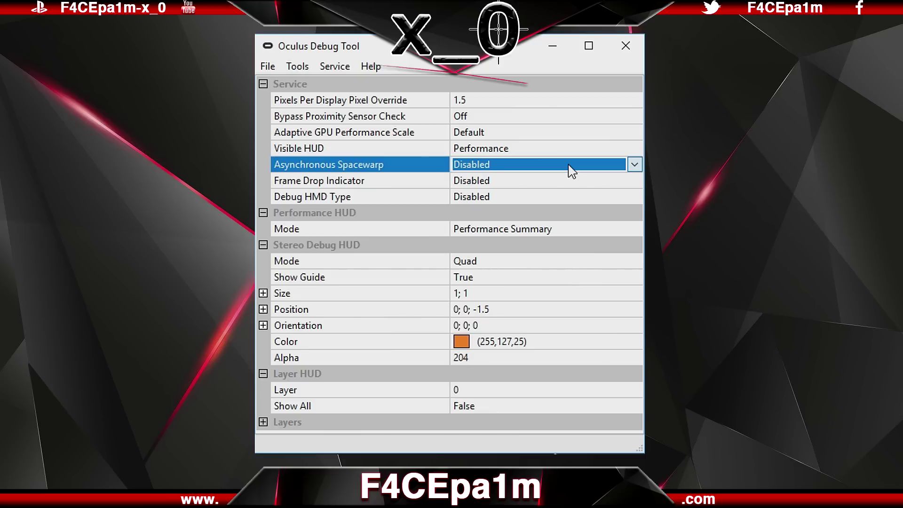
pyautogui.click(635, 165)
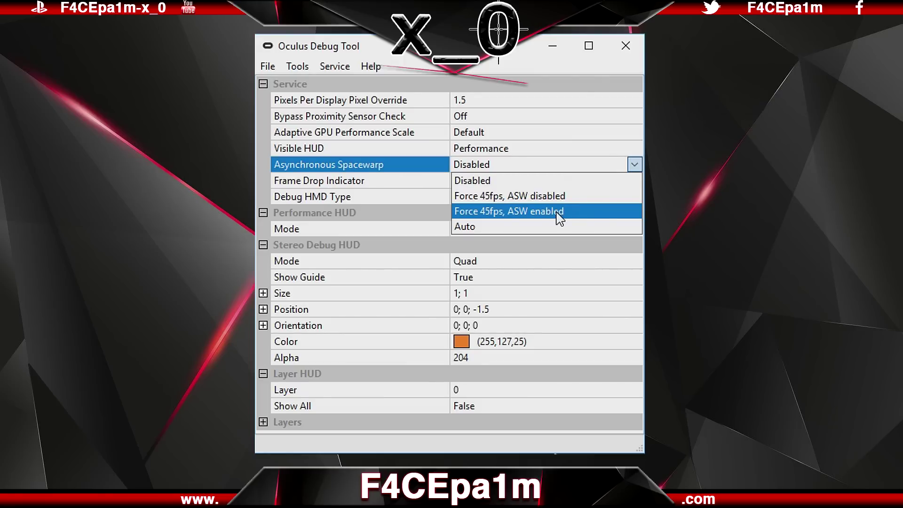
pyautogui.click(490, 227)
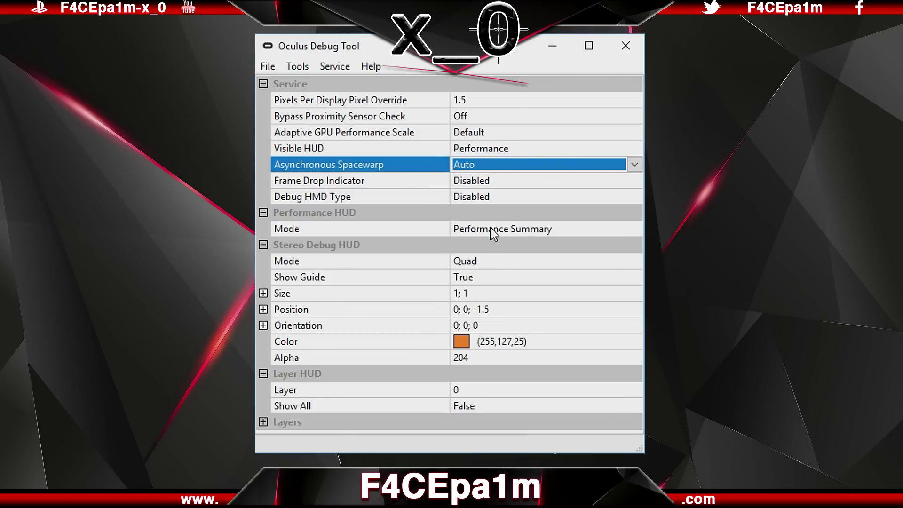
# Choose Enabled from the Frame Drop Indicator dropdown
pyautogui.click(429, 182)
pyautogui.click(635, 181)
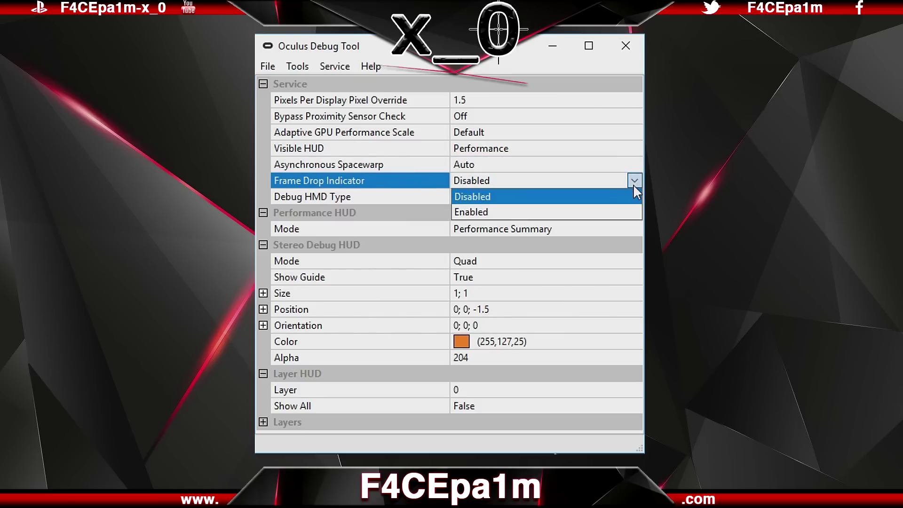
pyautogui.click(499, 215)
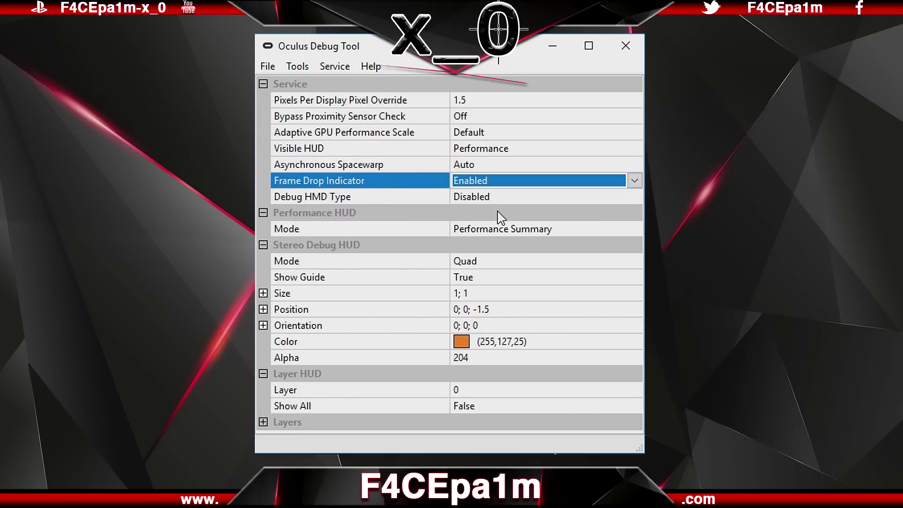